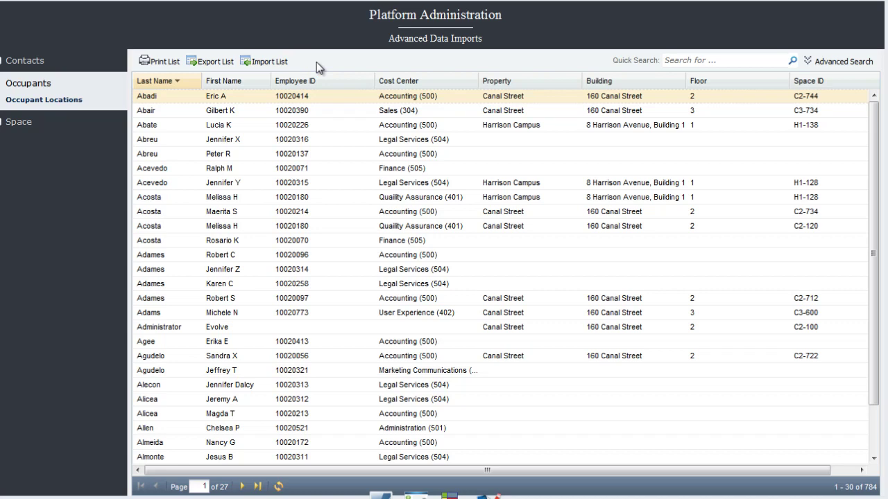
Export the Occupant Locations list and open the exported file in Excel, accepting the file format warning
{"action": "left_click", "coordinate": [210, 62]}
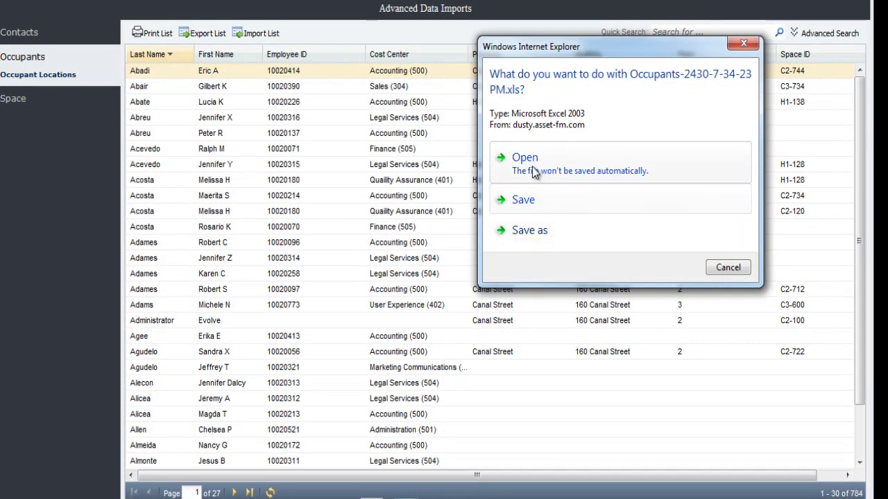
{"action": "left_click", "coordinate": [526, 161]}
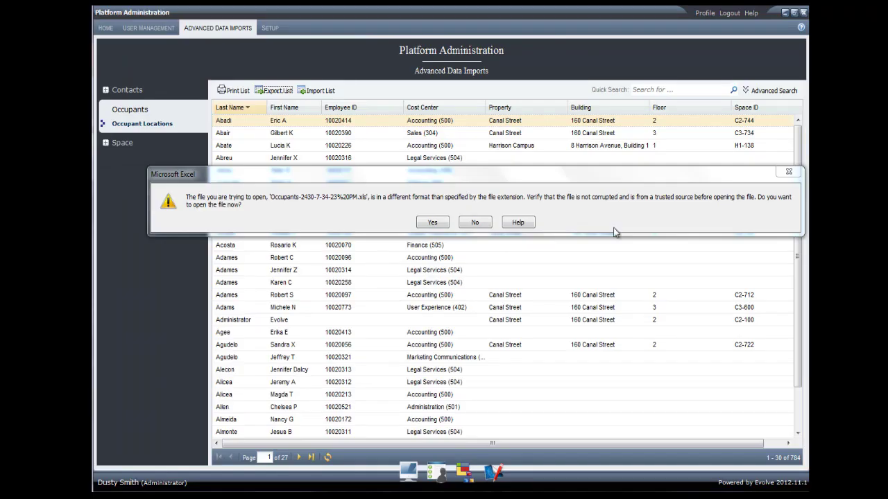
{"action": "left_click", "coordinate": [434, 223]}
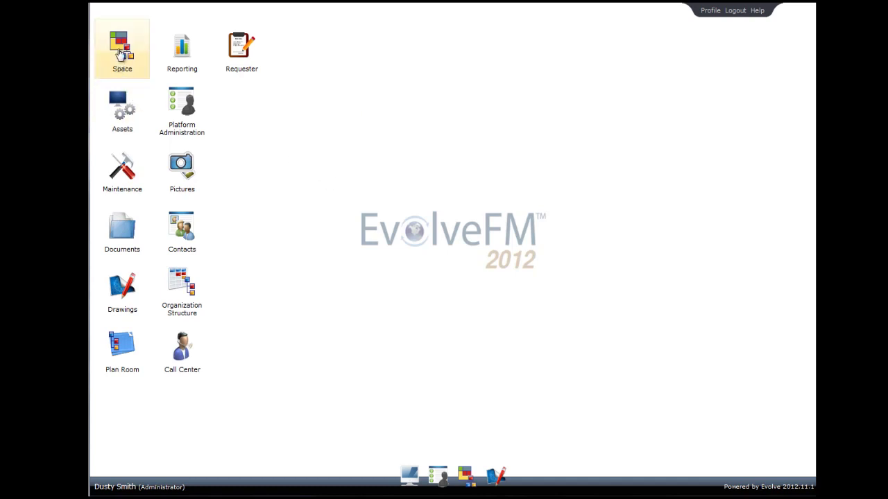
In the Space module, search for spaces in building 160 Canal Street, floor 3, with Planned Headcount >0 and Available Seats >0
{"action": "left_click", "coordinate": [463, 477]}
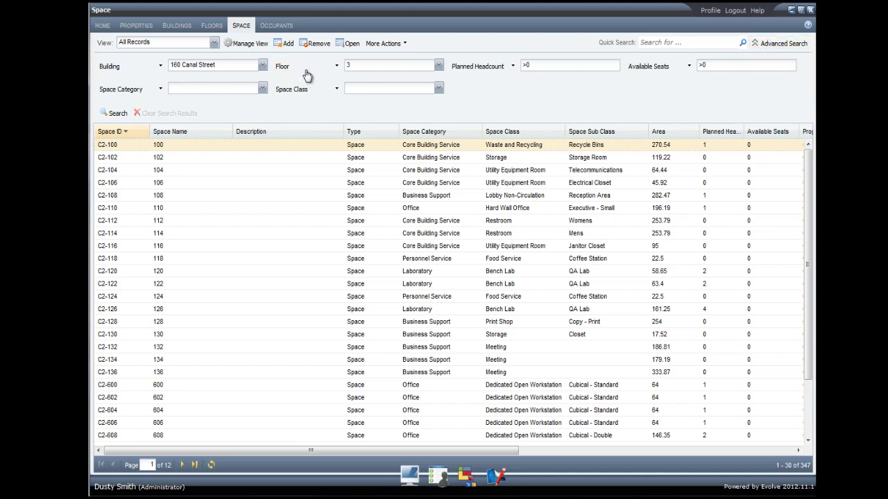
{"action": "left_click", "coordinate": [438, 66]}
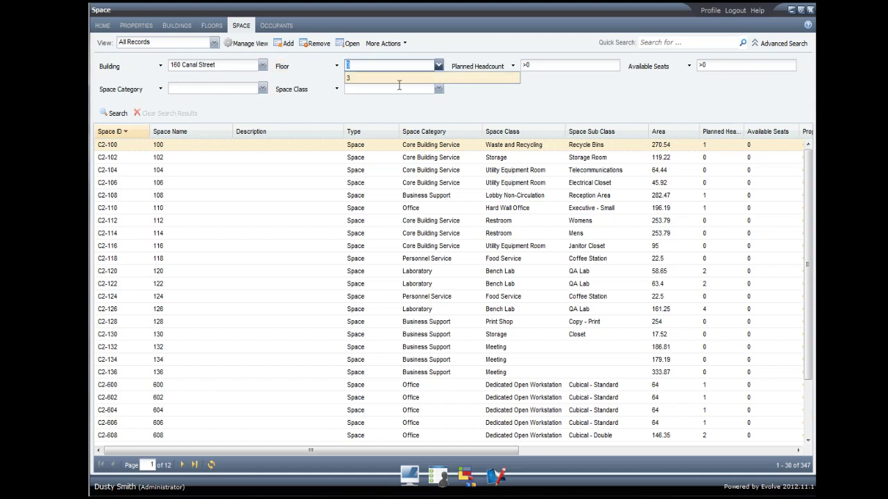
{"action": "left_click", "coordinate": [360, 84]}
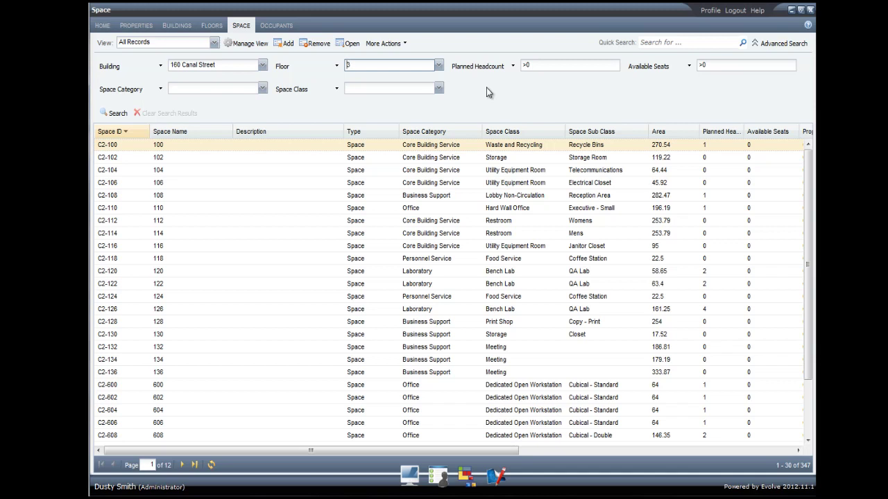
{"action": "left_click", "coordinate": [117, 114]}
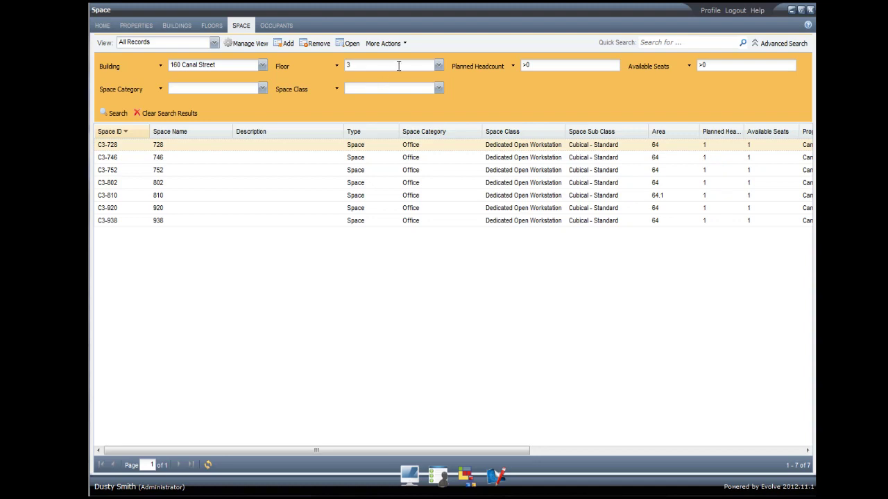
Export the filtered space list and open the exported file in Excel, accepting the file format warning
{"action": "left_click", "coordinate": [407, 46]}
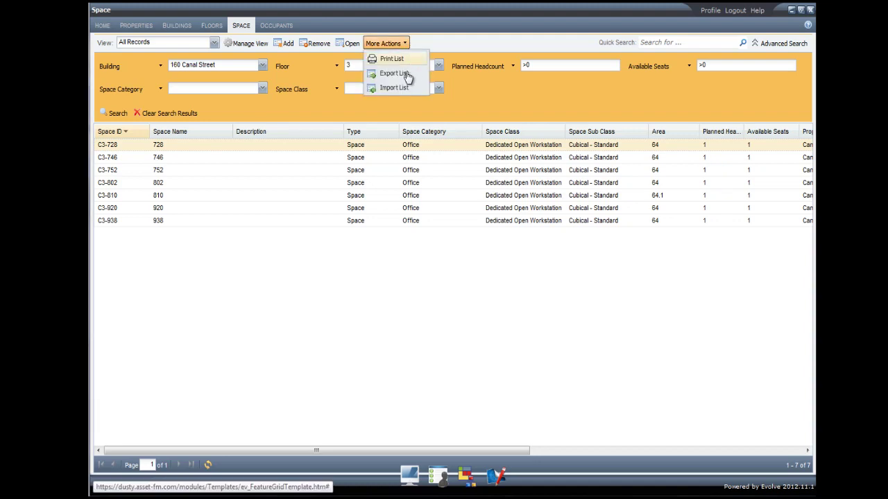
{"action": "left_click", "coordinate": [392, 75]}
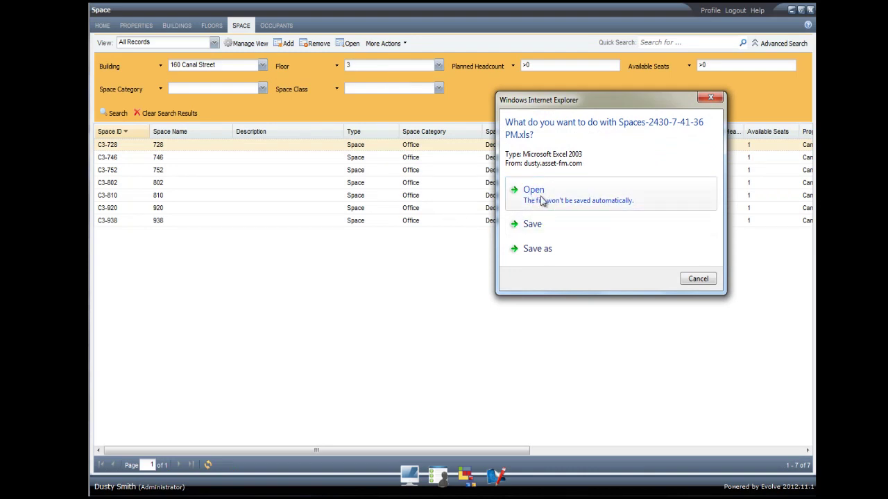
{"action": "left_click", "coordinate": [543, 201]}
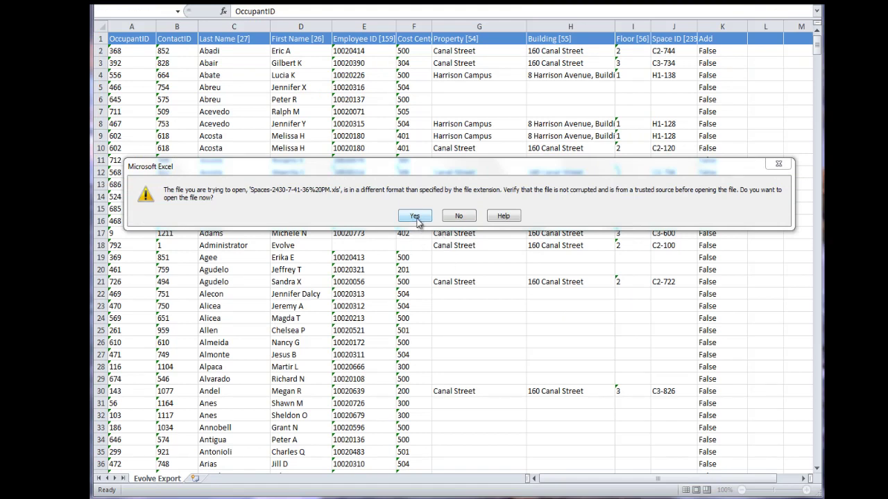
{"action": "left_click", "coordinate": [414, 217]}
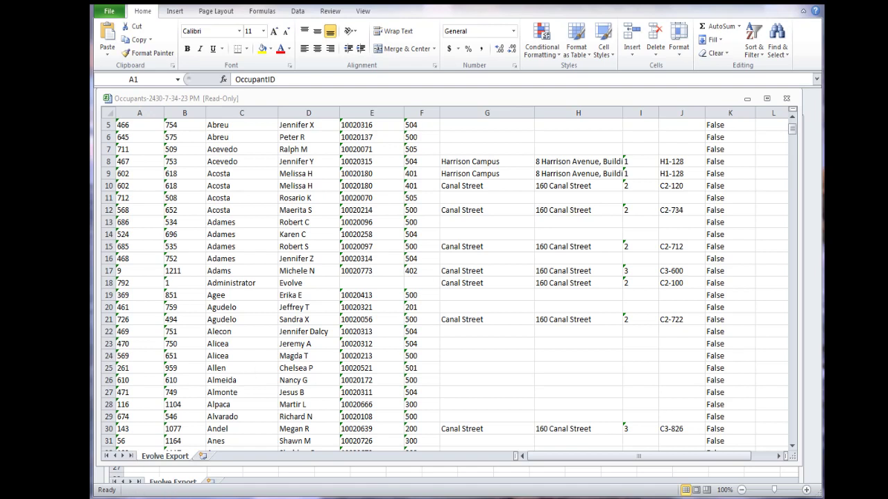
Add a worksheet named People to move to the Occupants workbook and copy the Evolve Export header row into its row 1
{"action": "left_click", "coordinate": [208, 458]}
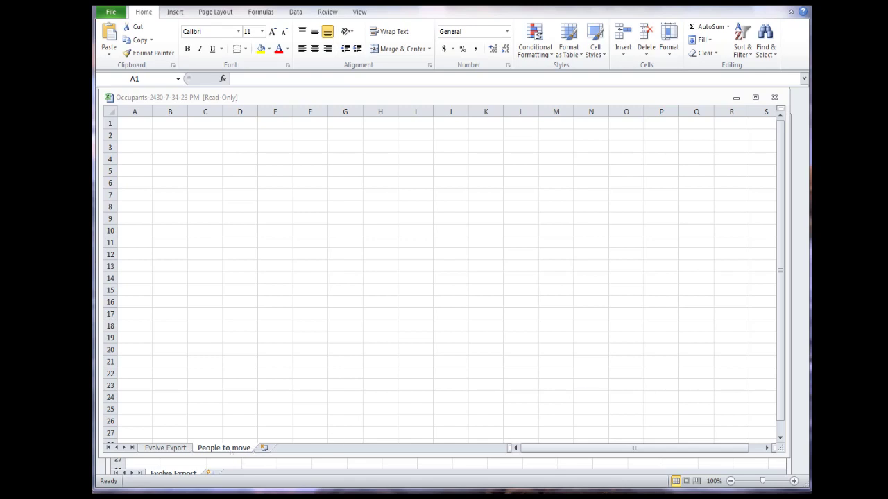
{"action": "key", "text": "ctrl+Page_Up"}
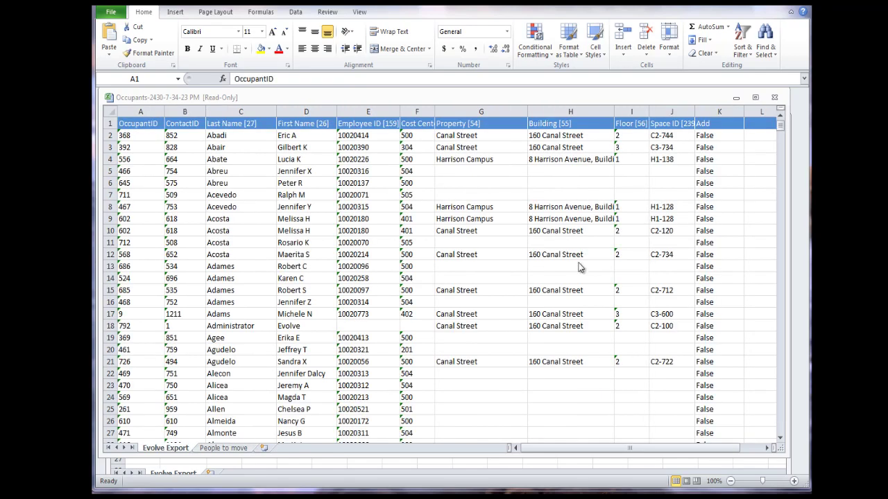
{"action": "right_click", "coordinate": [109, 123]}
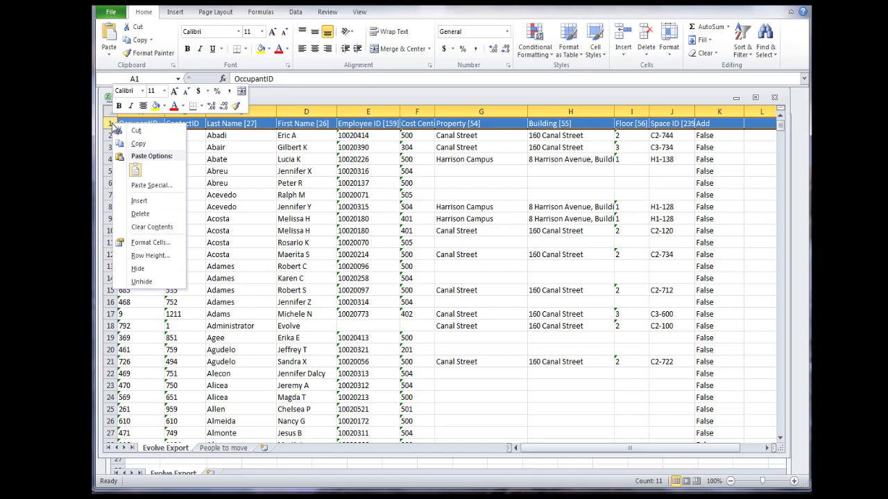
{"action": "left_click", "coordinate": [138, 143]}
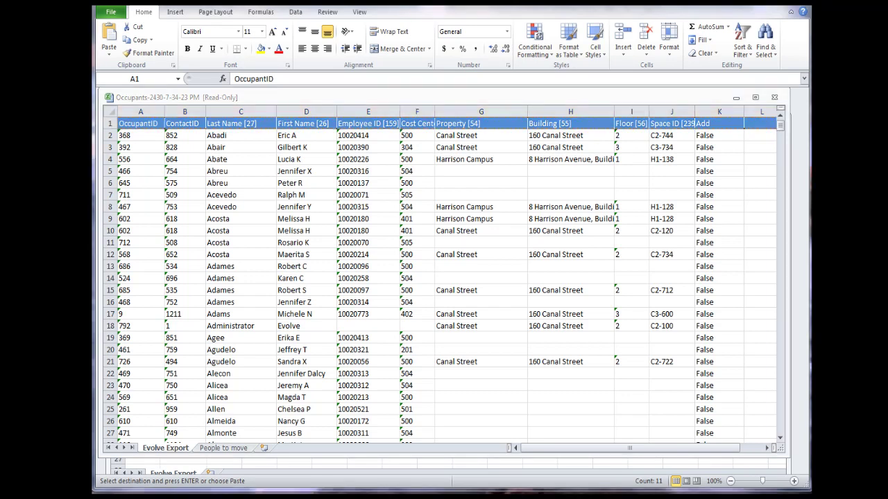
{"action": "left_click", "coordinate": [240, 449]}
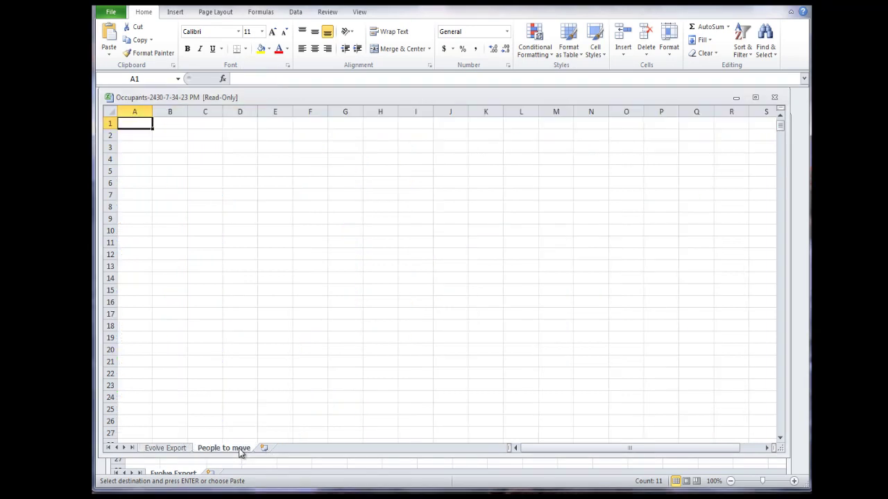
{"action": "left_click", "coordinate": [109, 124]}
{"action": "right_click", "coordinate": [110, 124]}
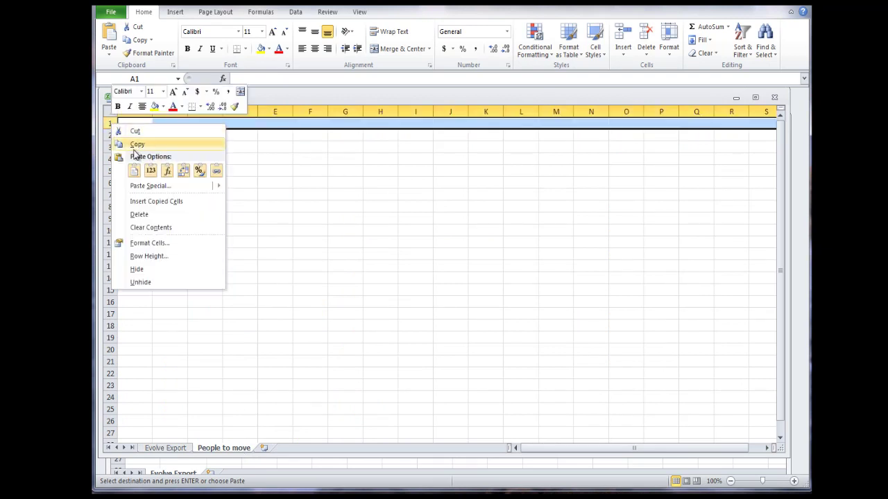
{"action": "left_click", "coordinate": [134, 171]}
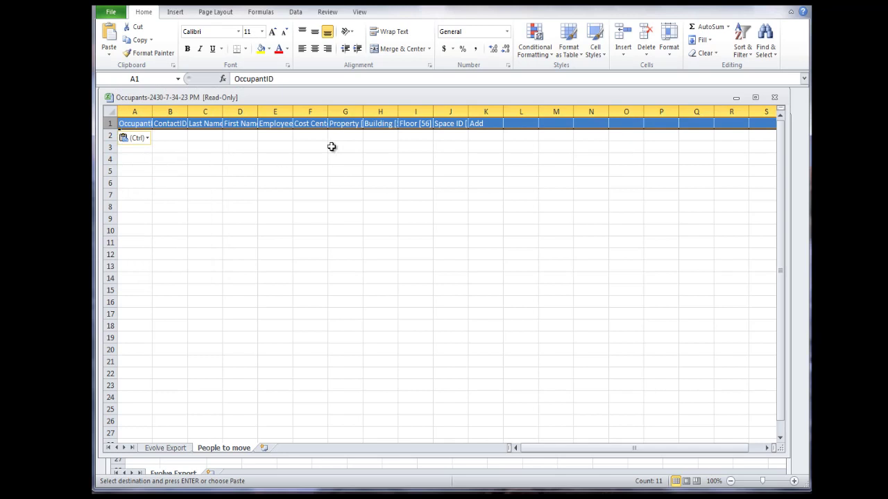
{"action": "left_click", "coordinate": [280, 137]}
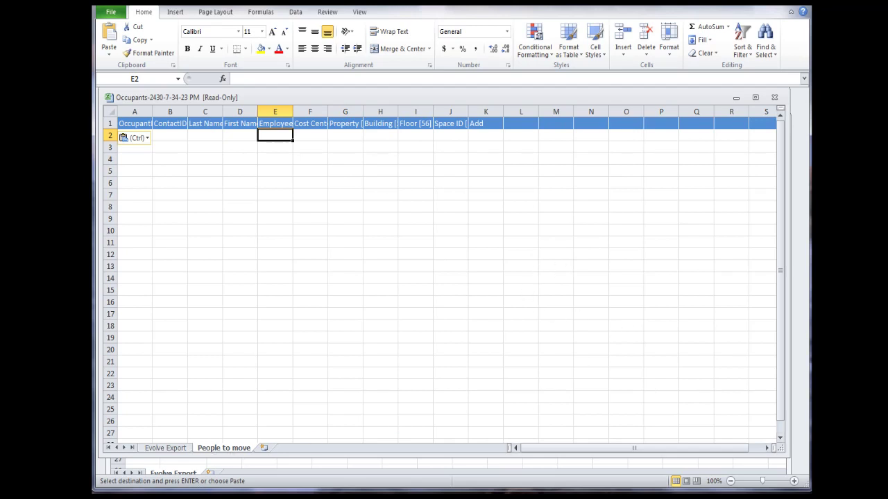
Copy rows 22 to 28 of the Evolve Export sheet into the People to move sheet, starting at row 2
{"action": "key", "text": "ctrl+Page_Up"}
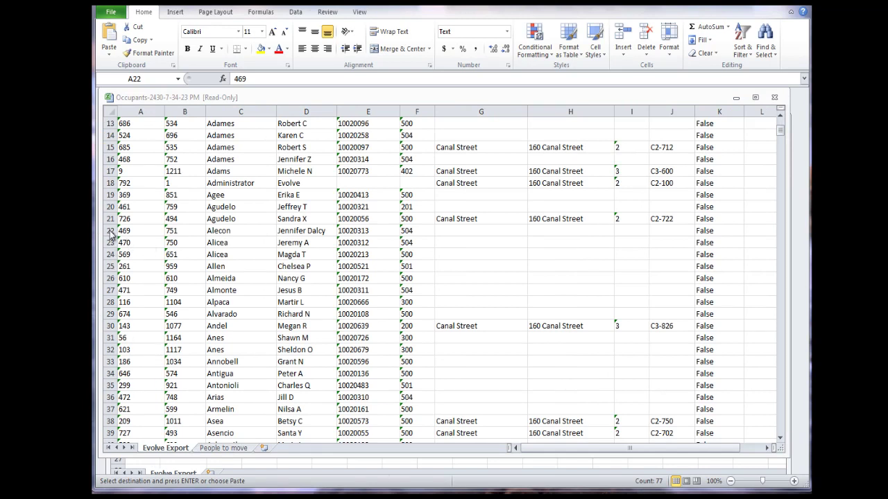
{"action": "left_click_drag", "start_coordinate": [109, 236], "coordinate": [110, 303]}
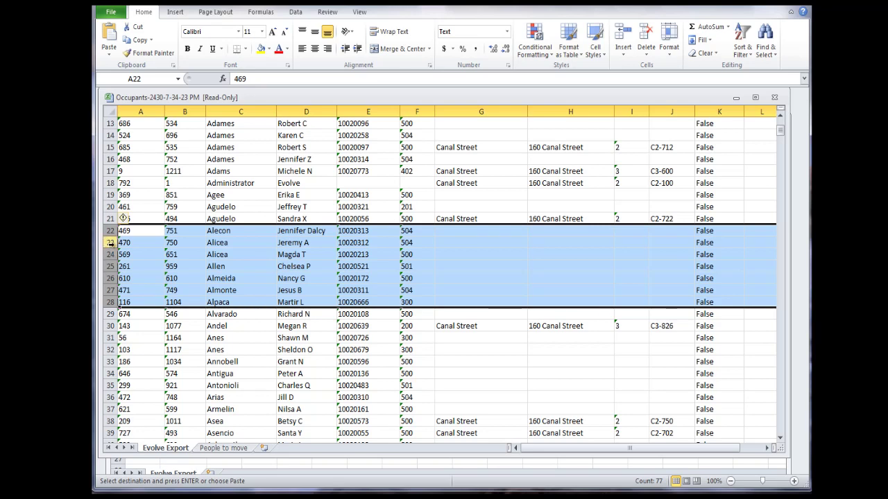
{"action": "right_click", "coordinate": [115, 247]}
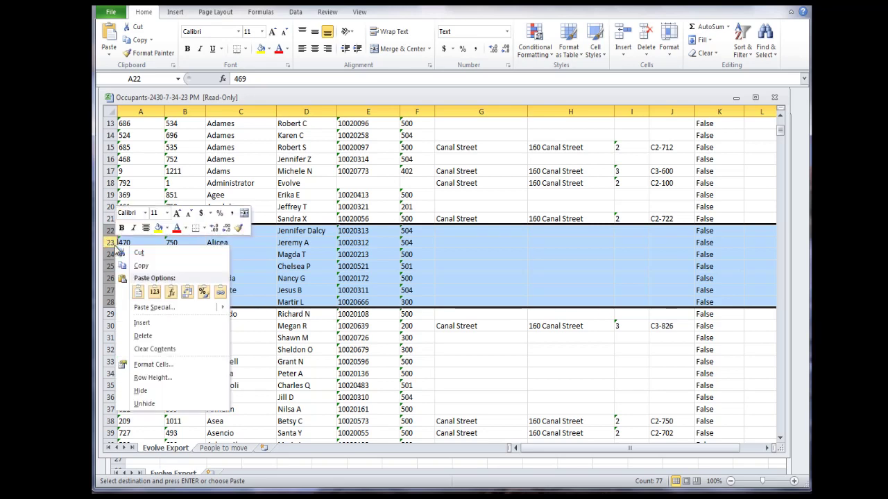
{"action": "left_click", "coordinate": [144, 267]}
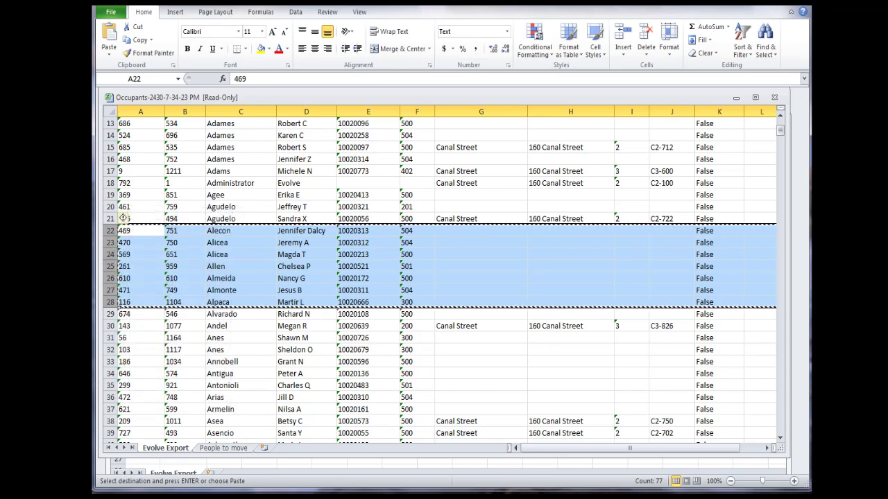
{"action": "left_click", "coordinate": [222, 448]}
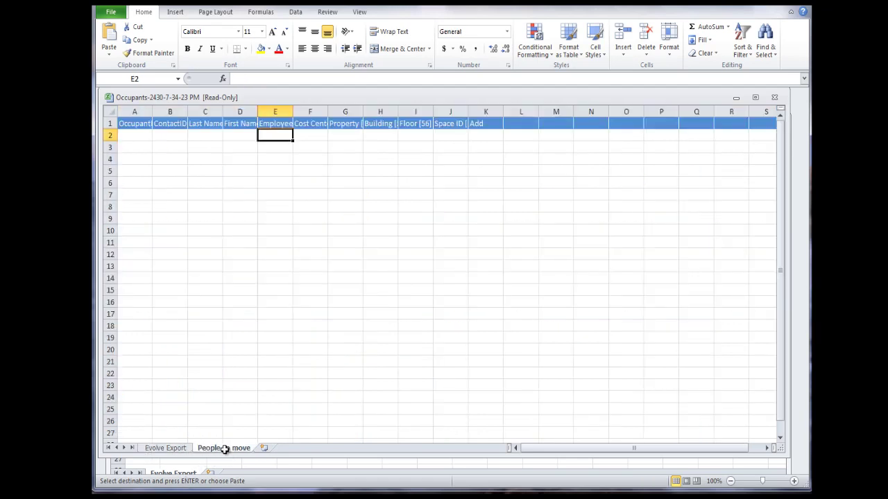
{"action": "left_click", "coordinate": [109, 135]}
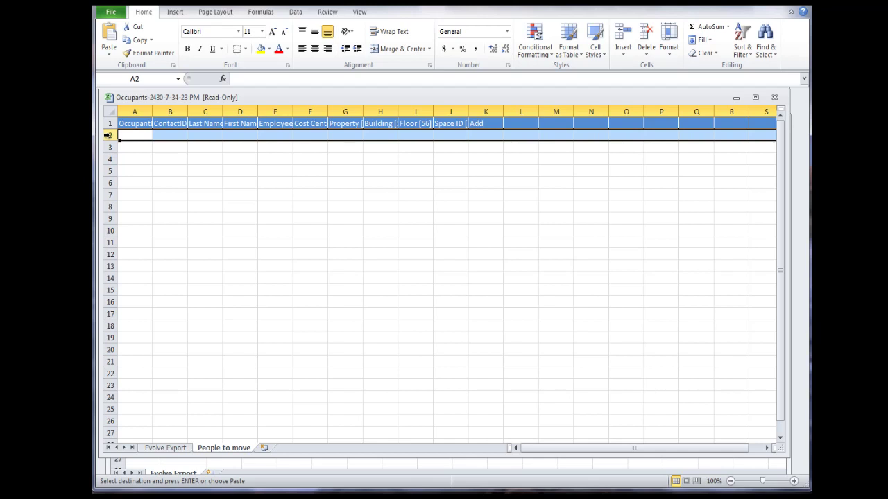
{"action": "key", "text": "ctrl+v"}
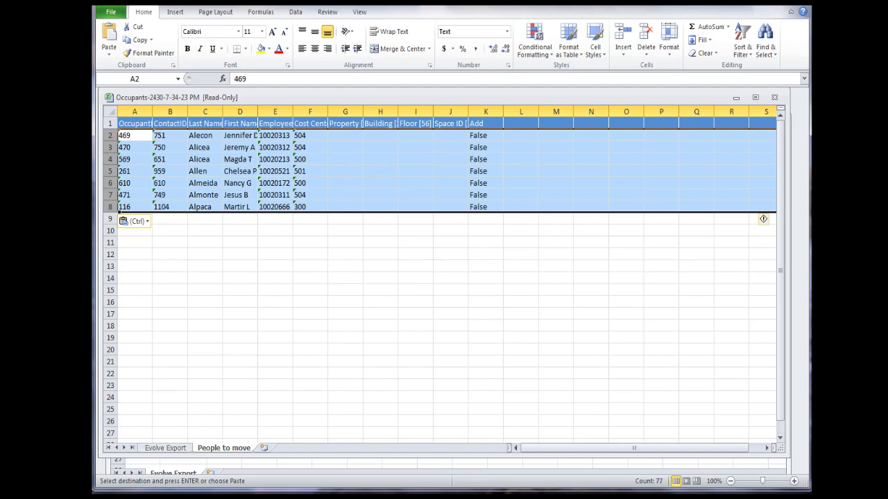
Widen the Property, Building, Floor and Space ID columns on the People to move sheet to fit their headers
{"action": "key", "text": "alt+h"}
{"action": "key", "text": "o"}
{"action": "key", "text": "i"}
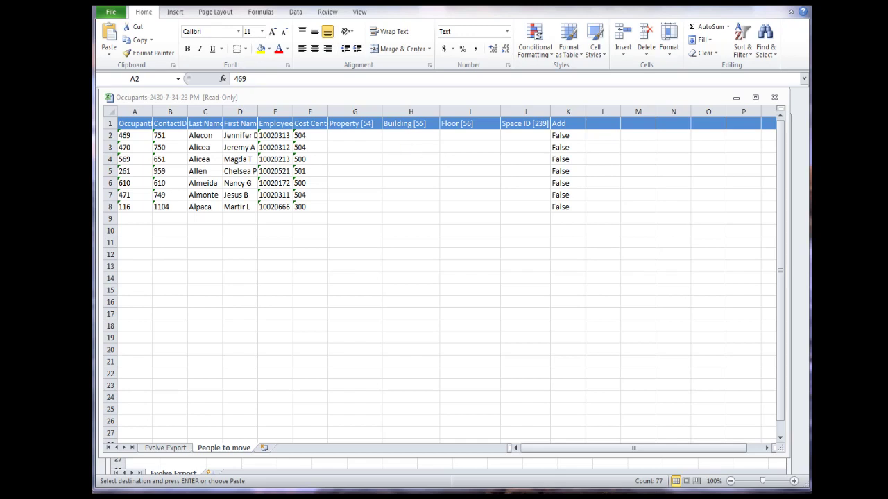
Copy the Space IDs in B2:B8 of the Spaces workbook into the Space ID column of People to move, starting at J2
{"action": "key", "text": "ctrl+Tab"}
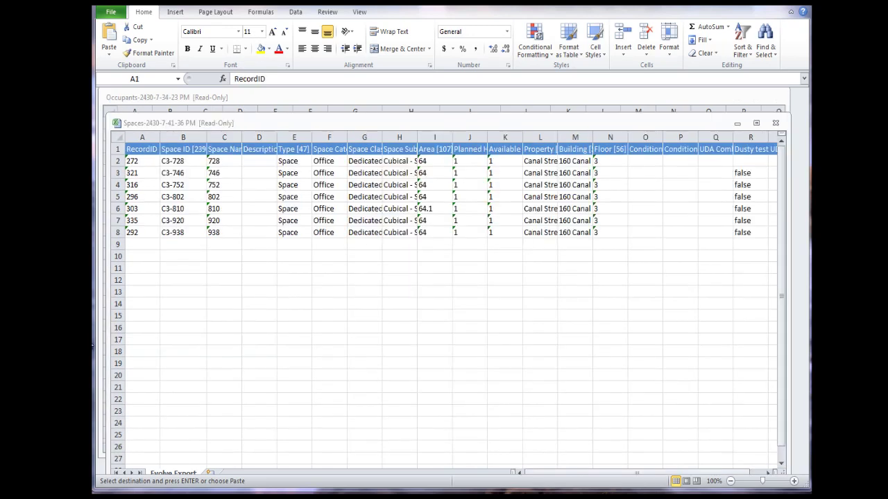
{"action": "left_click", "coordinate": [174, 161]}
{"action": "left_click_drag", "start_coordinate": [174, 161], "coordinate": [177, 233]}
{"action": "right_click", "coordinate": [182, 195]}
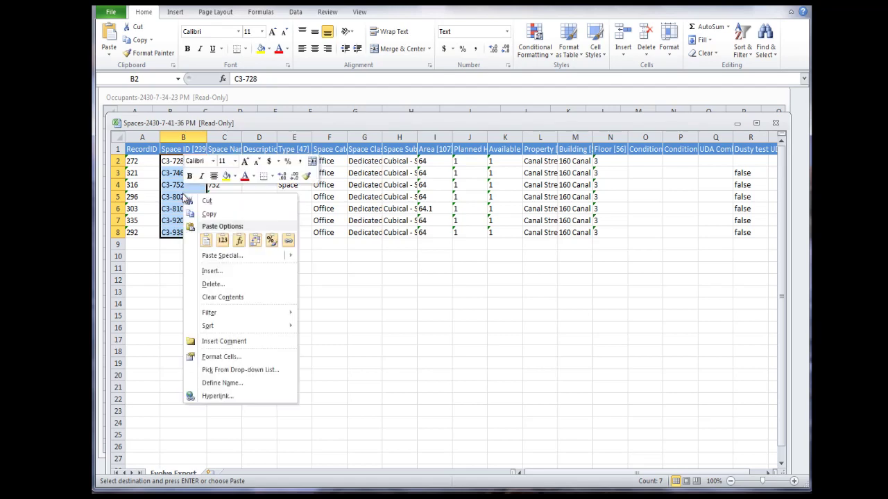
{"action": "left_click", "coordinate": [211, 215]}
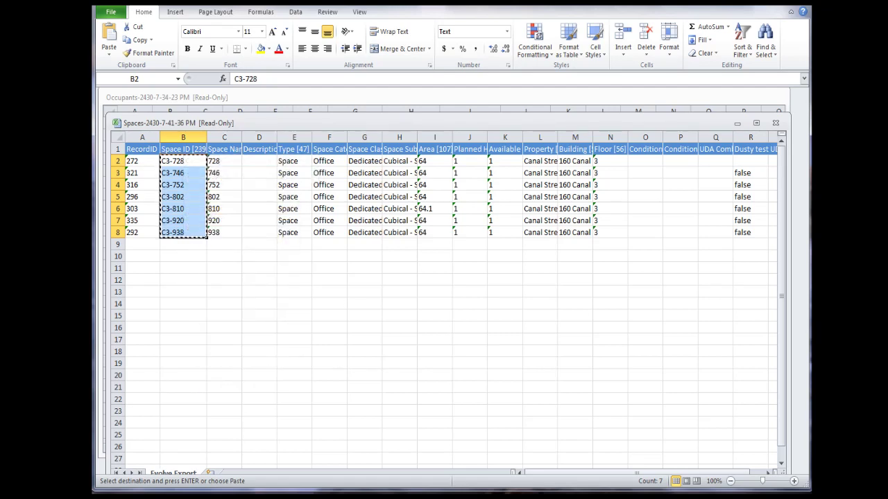
{"action": "key", "text": "ctrl+Tab"}
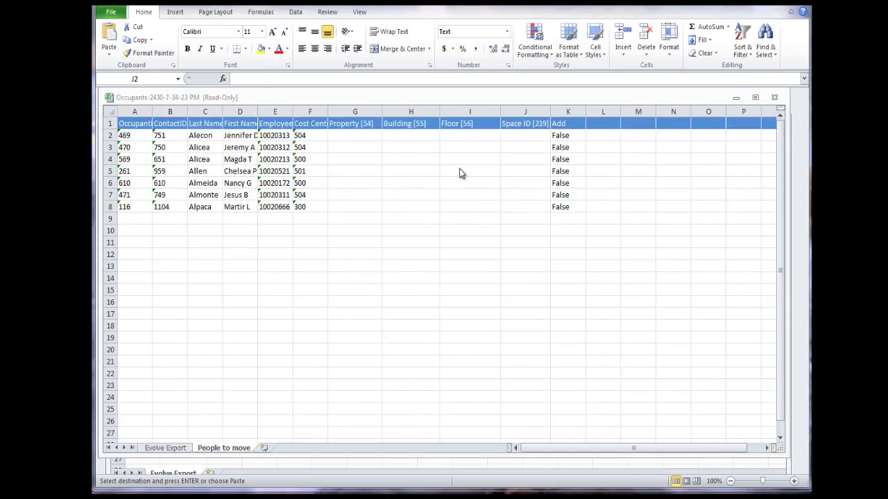
{"action": "left_click", "coordinate": [519, 135]}
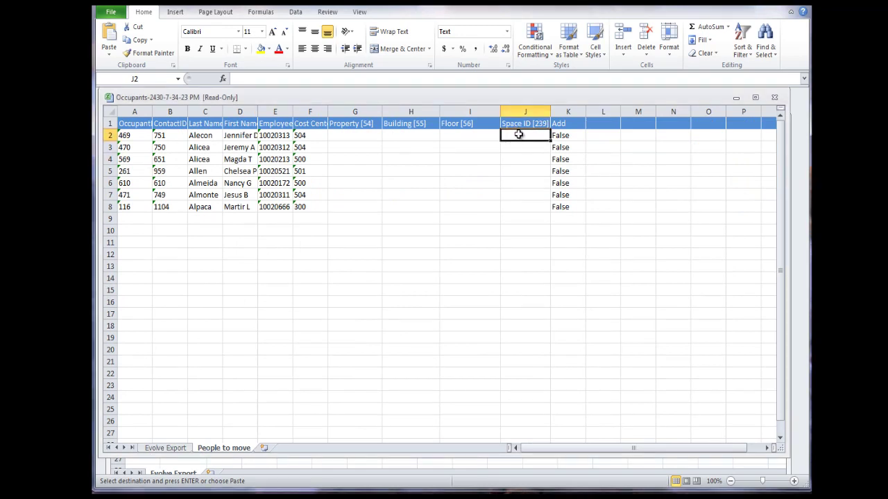
{"action": "right_click", "coordinate": [519, 135]}
{"action": "left_click", "coordinate": [540, 179]}
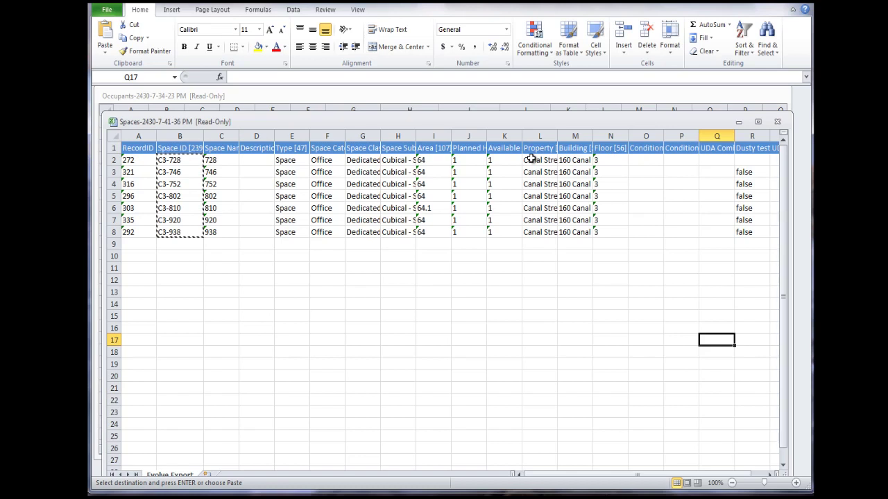
Copy the Property, Building and Floor values in L2:N8 of the Spaces workbook into People to move, starting at G2
{"action": "left_click_drag", "start_coordinate": [532, 159], "coordinate": [610, 230]}
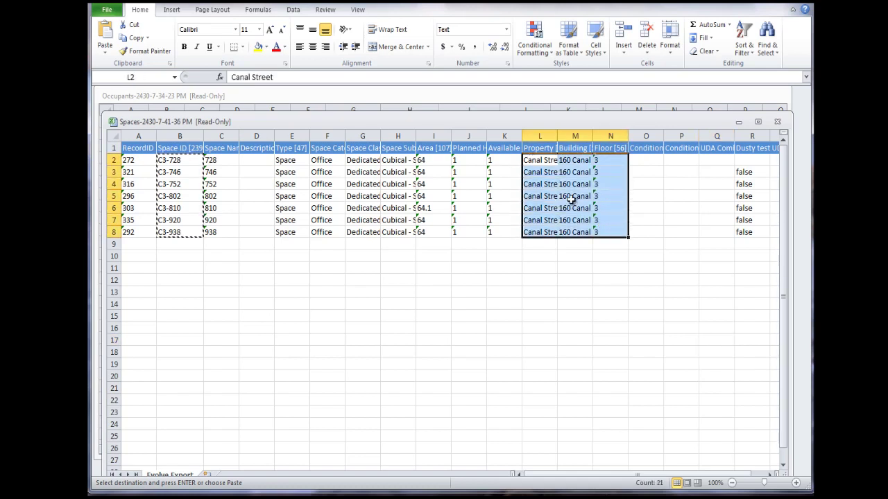
{"action": "right_click", "coordinate": [573, 202]}
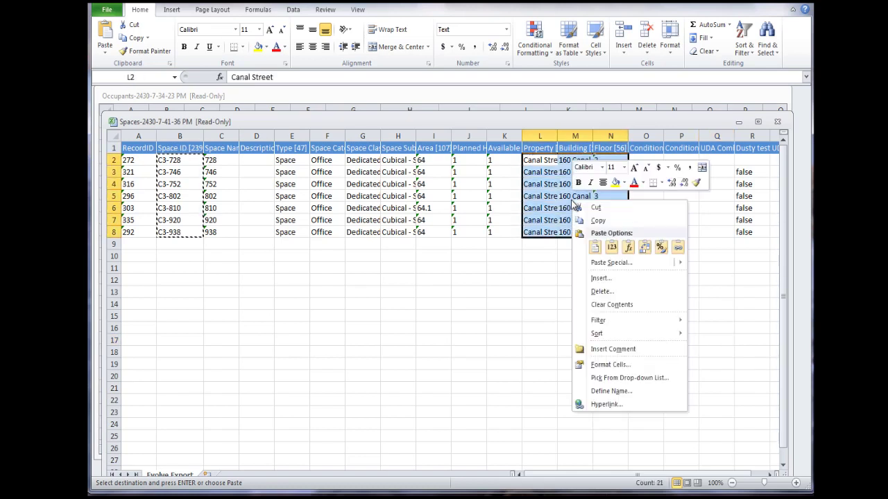
{"action": "left_click", "coordinate": [605, 225]}
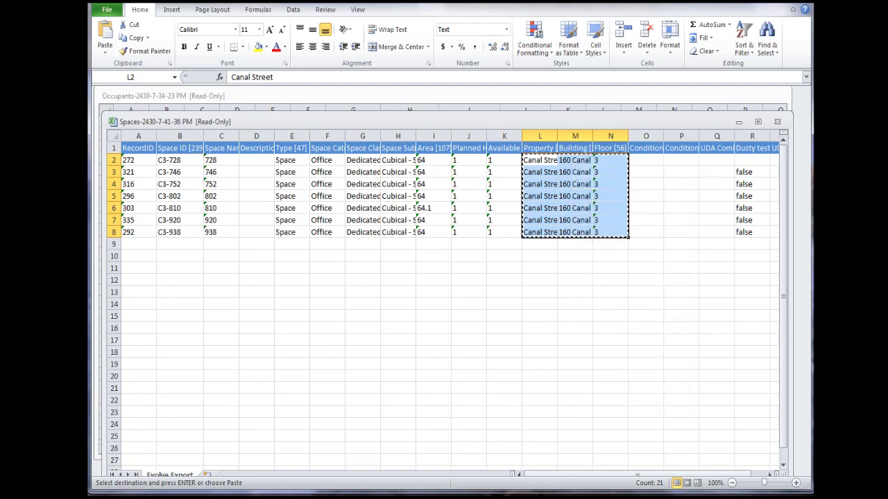
{"action": "key", "text": "ctrl+Tab"}
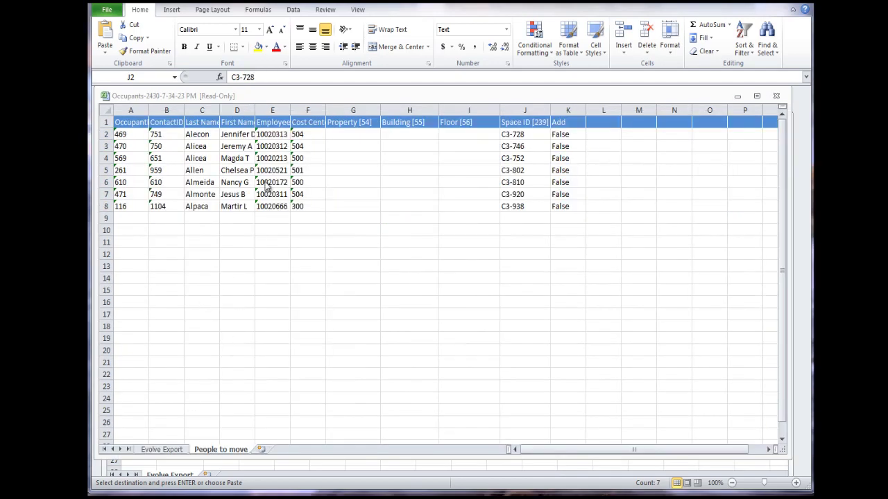
{"action": "left_click", "coordinate": [346, 135]}
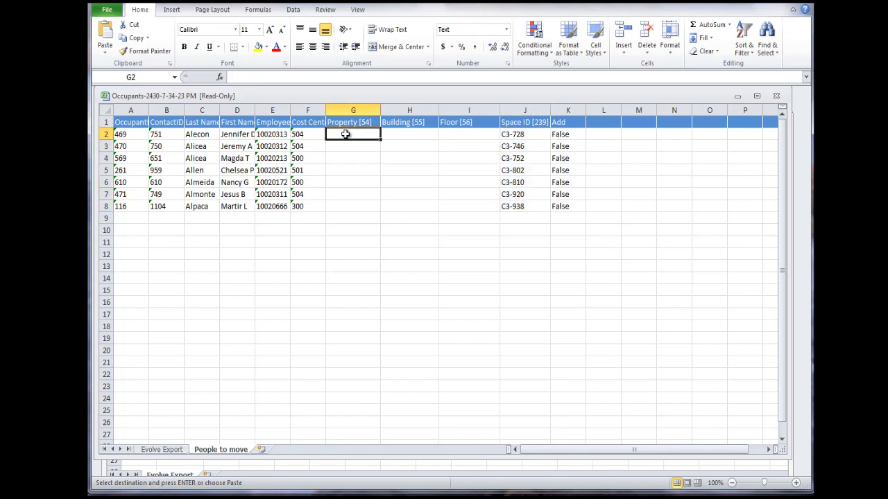
{"action": "right_click", "coordinate": [345, 134]}
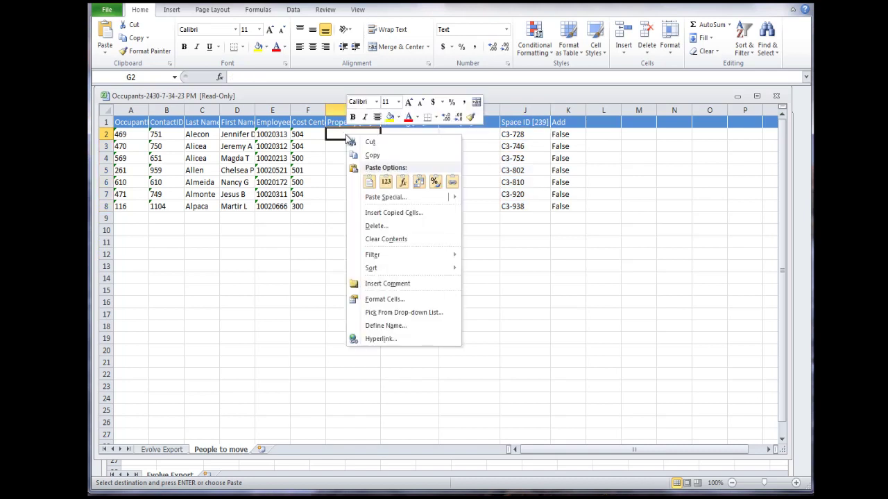
{"action": "left_click", "coordinate": [368, 183]}
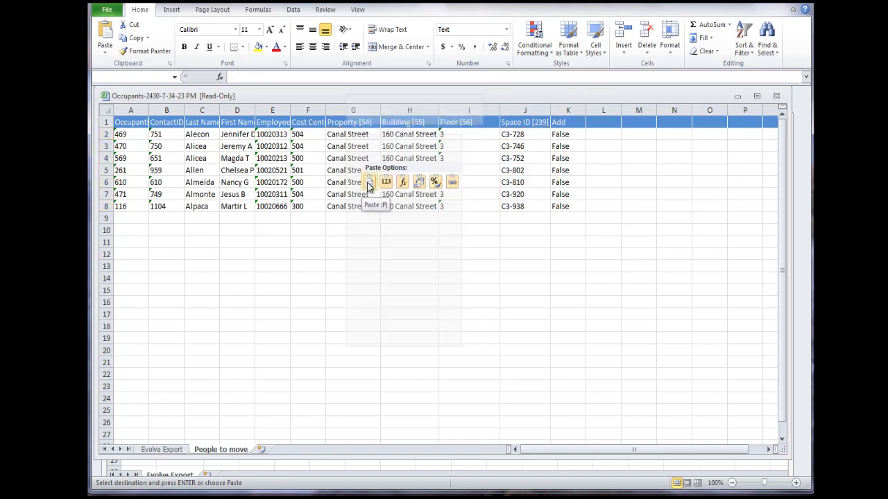
{"action": "left_click", "coordinate": [378, 263]}
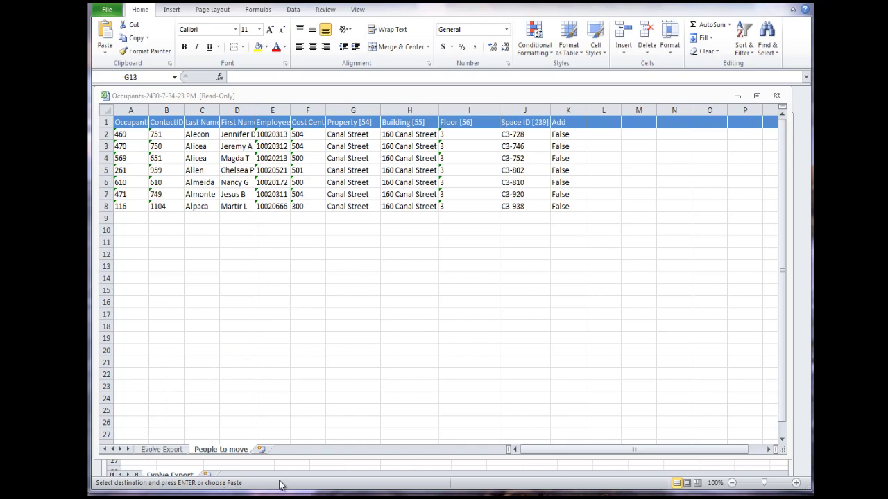
Delete the Evolve Export sheet from the Occupants workbook
{"action": "right_click", "coordinate": [151, 450]}
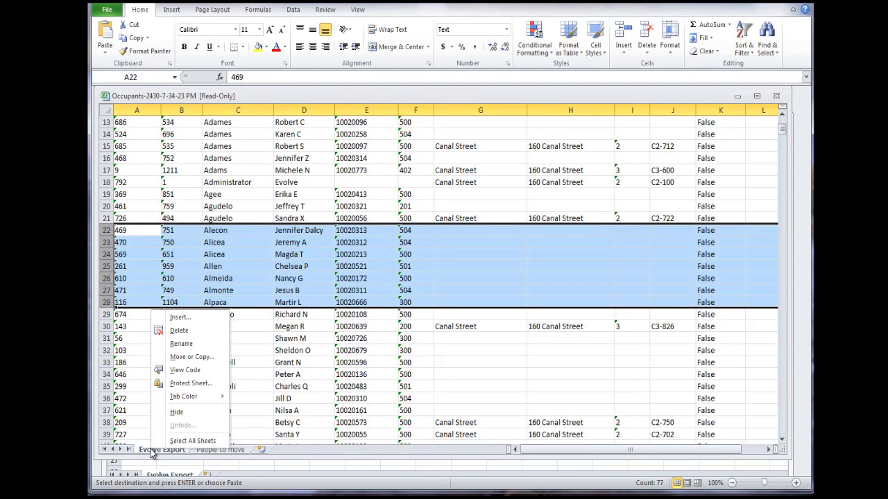
{"action": "left_click", "coordinate": [189, 333]}
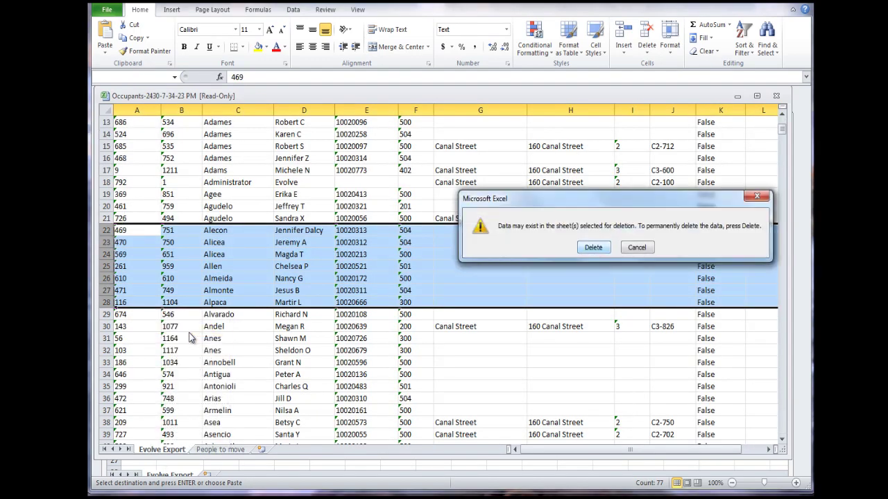
{"action": "left_click", "coordinate": [595, 247]}
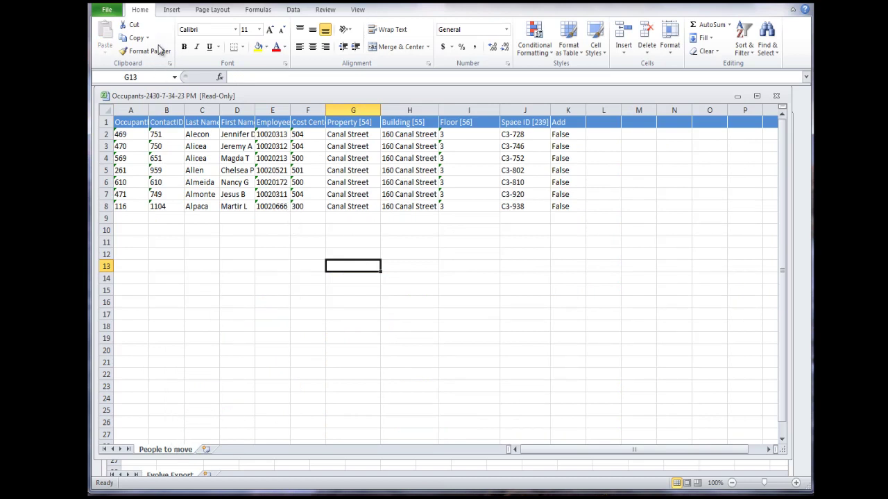
Save the Occupants workbook as Dusty Move Project v2 in XML Spreadsheet 2003 format, keeping that format
{"action": "left_click", "coordinate": [108, 11]}
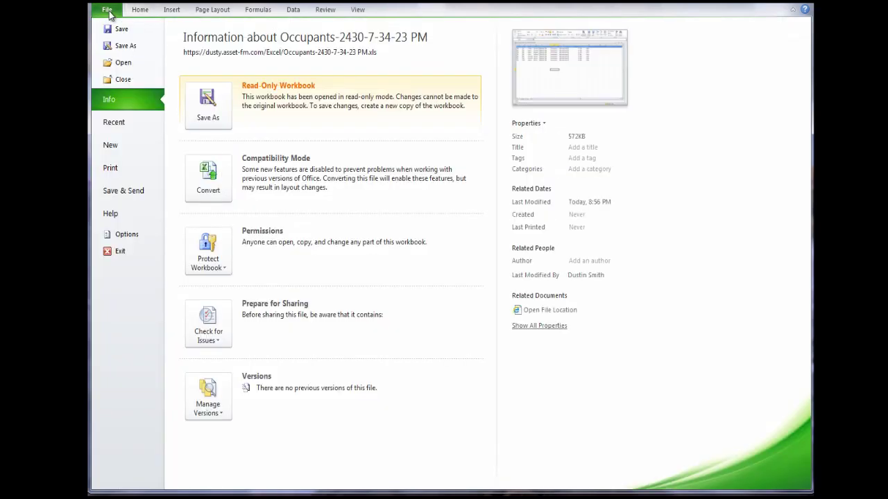
{"action": "left_click", "coordinate": [128, 49]}
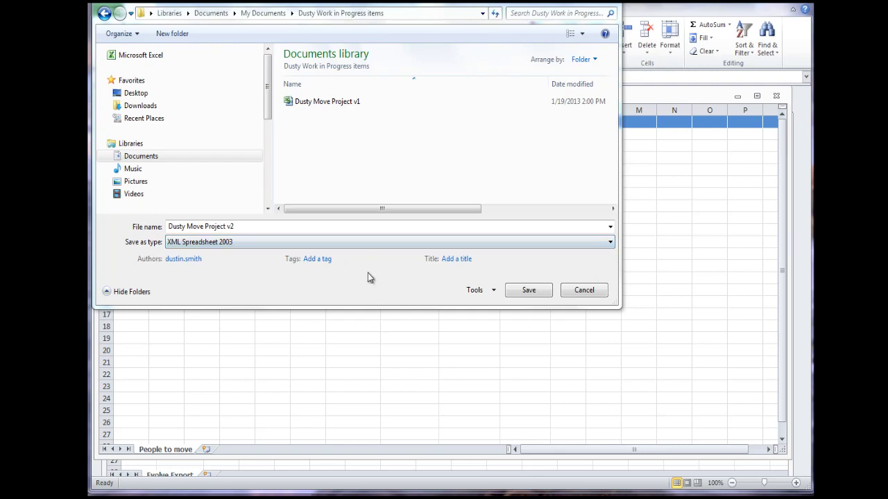
{"action": "left_click", "coordinate": [529, 291]}
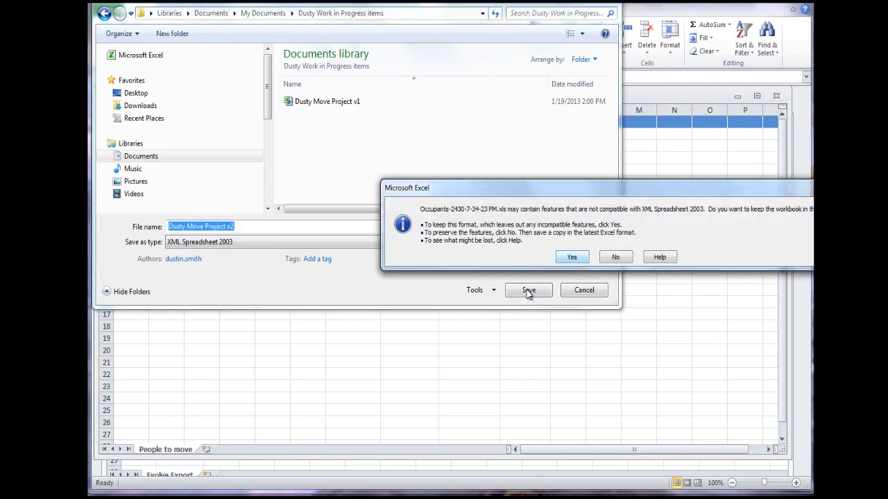
{"action": "left_click", "coordinate": [571, 258]}
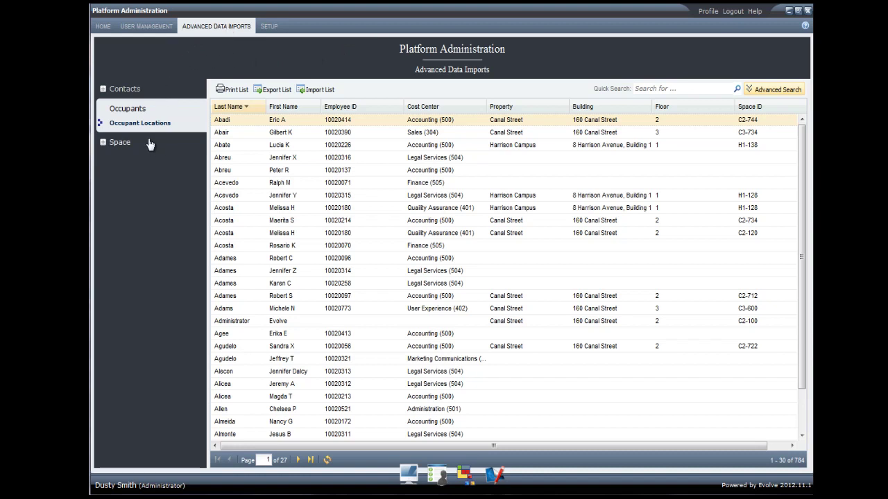
In Evolve's Advanced Data Imports, upload the file Dusty Move Project v2 as an import list for Occupant Locations
{"action": "left_click", "coordinate": [316, 90]}
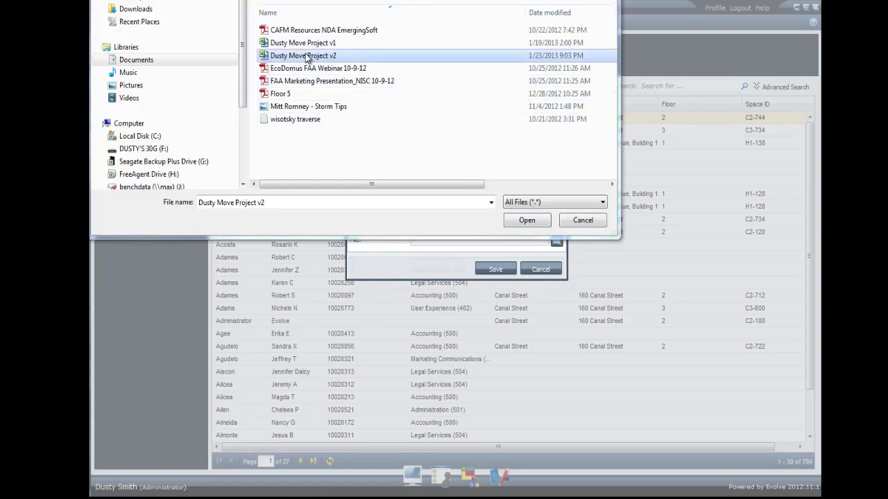
{"action": "left_click", "coordinate": [527, 220]}
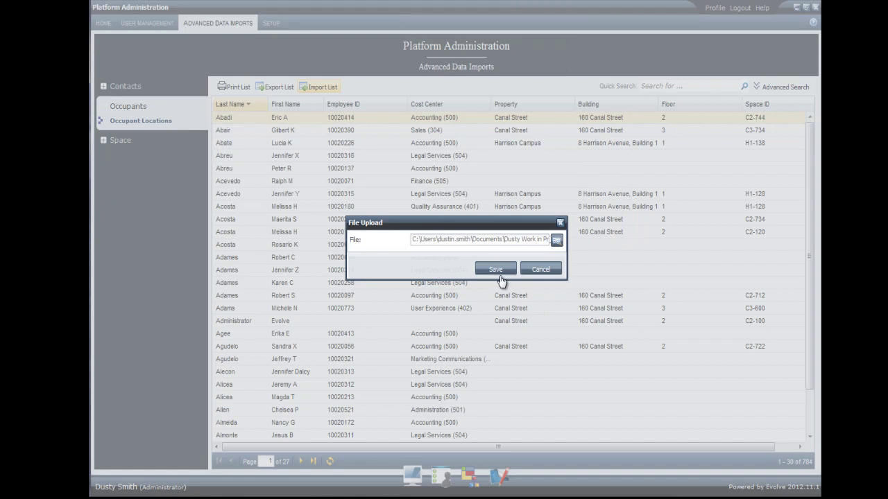
{"action": "left_click", "coordinate": [497, 272]}
{"action": "left_click", "coordinate": [497, 270]}
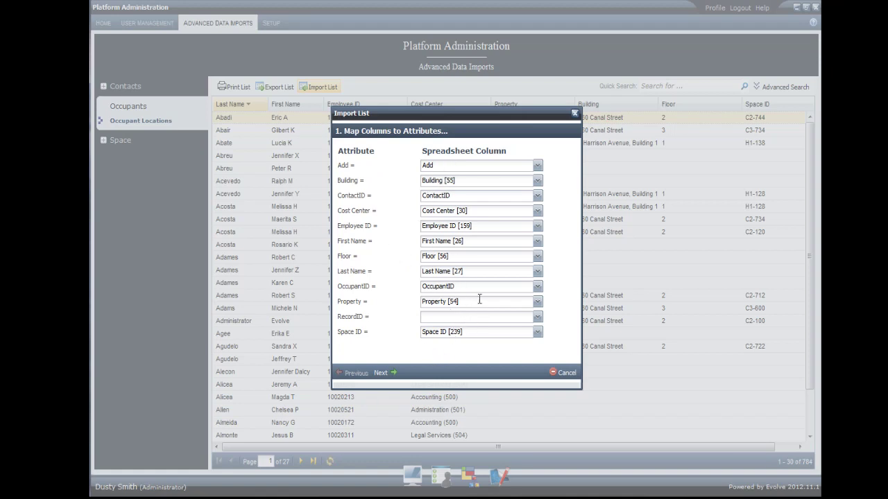
Accept the suggested column mapping and record count, and run the Occupant Locations import
{"action": "left_click", "coordinate": [381, 373]}
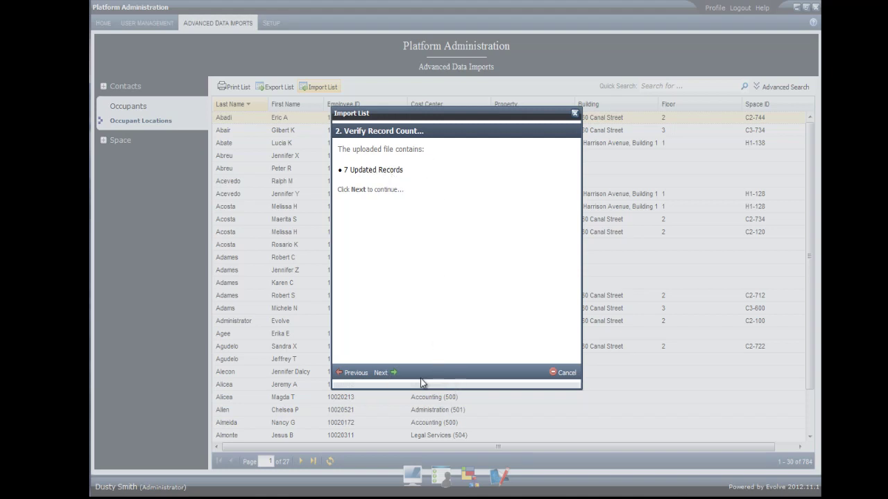
{"action": "left_click", "coordinate": [382, 373]}
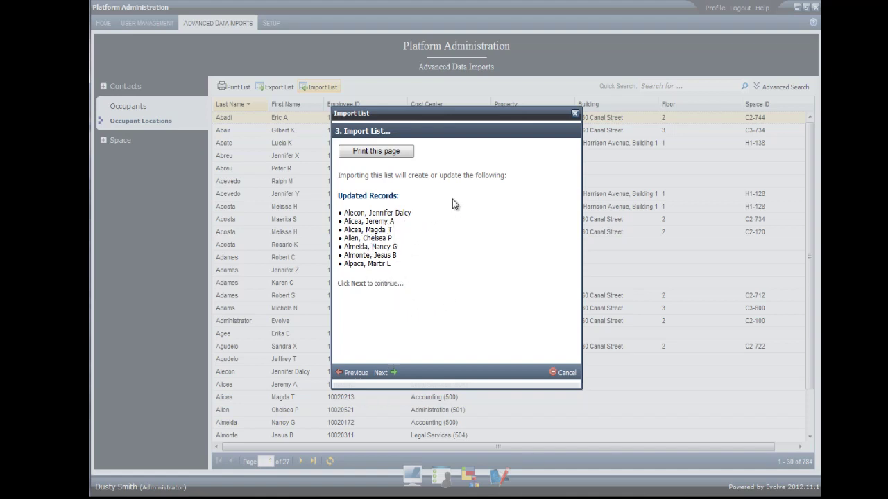
{"action": "left_click", "coordinate": [380, 373]}
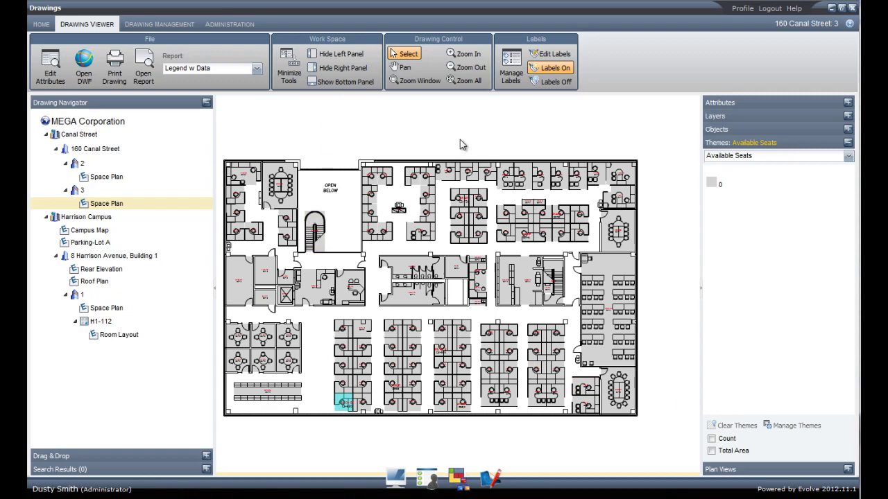
Zoom in on space C3-920 in the floor 3 space plan and view its occupants, including their history
{"action": "left_click", "coordinate": [418, 81]}
{"action": "left_click_drag", "start_coordinate": [318, 329], "coordinate": [387, 430]}
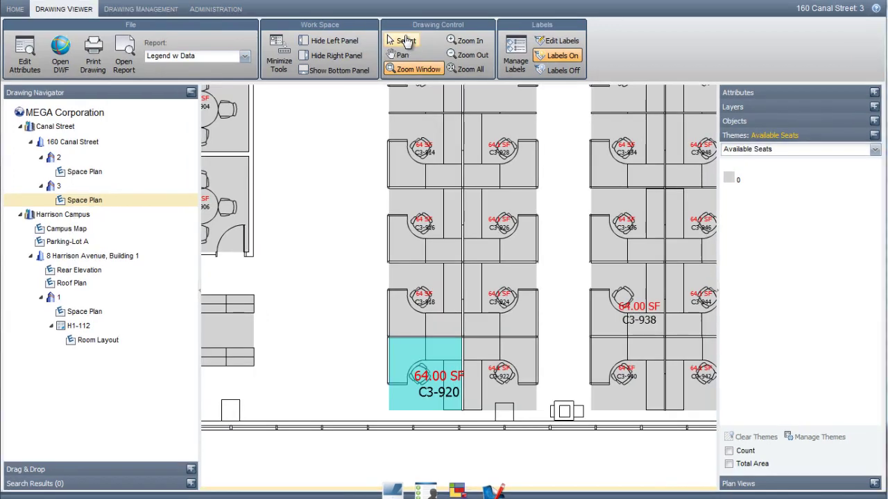
{"action": "left_click", "coordinate": [408, 55]}
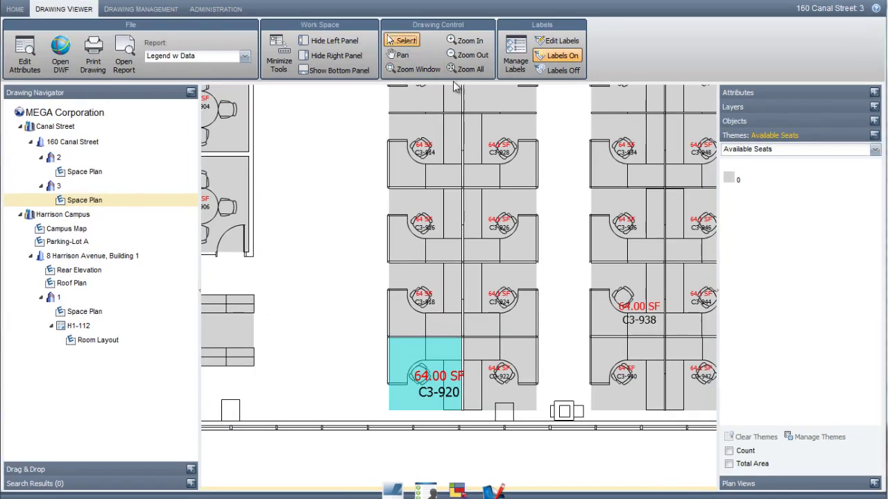
{"action": "double_click", "coordinate": [405, 389]}
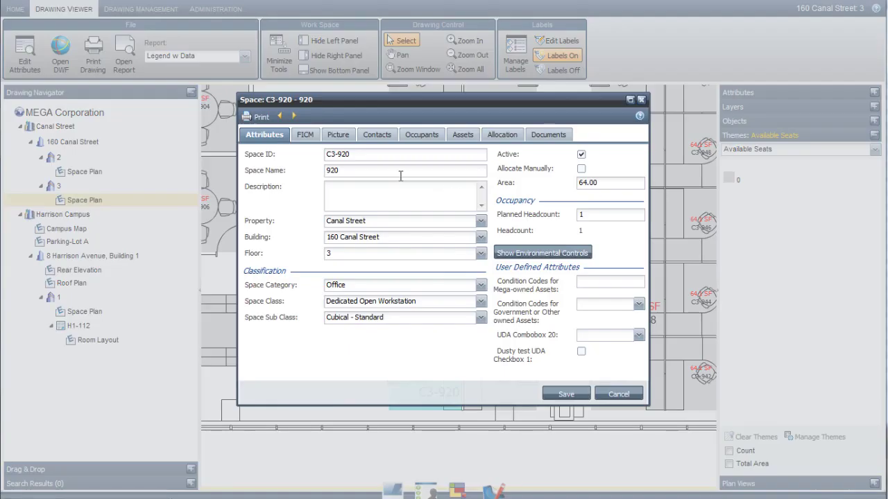
{"action": "left_click", "coordinate": [423, 138]}
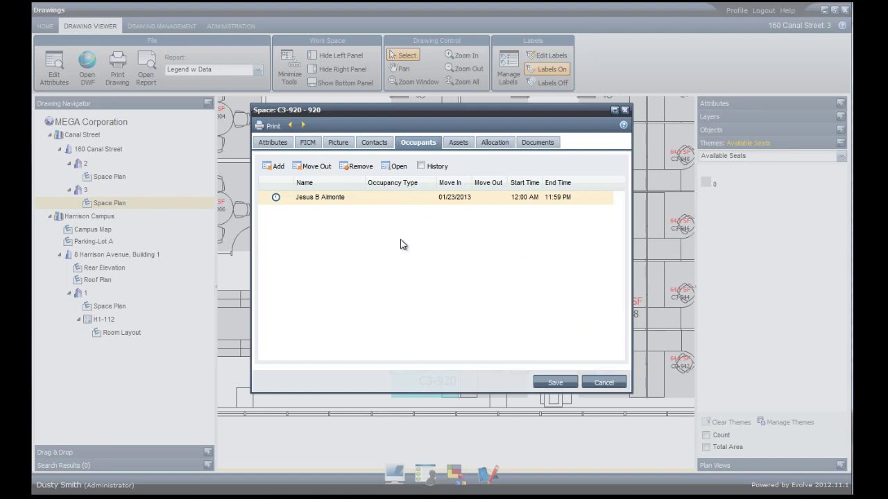
{"action": "left_click", "coordinate": [421, 167]}
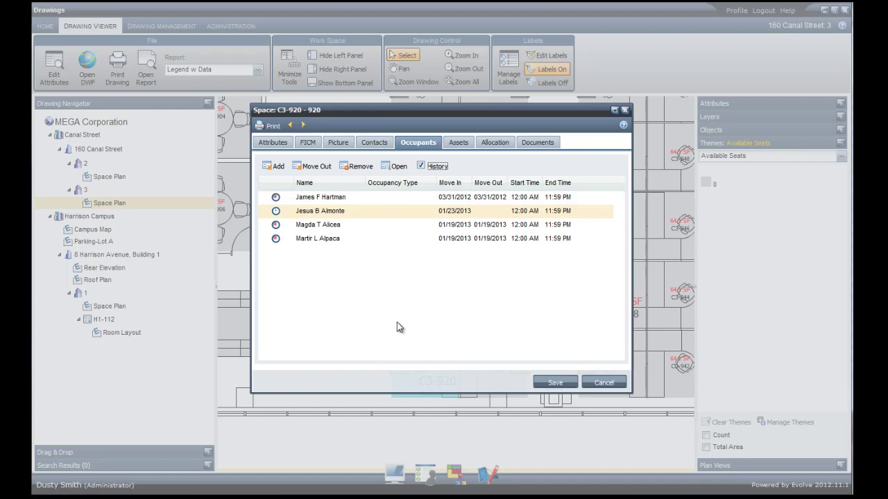